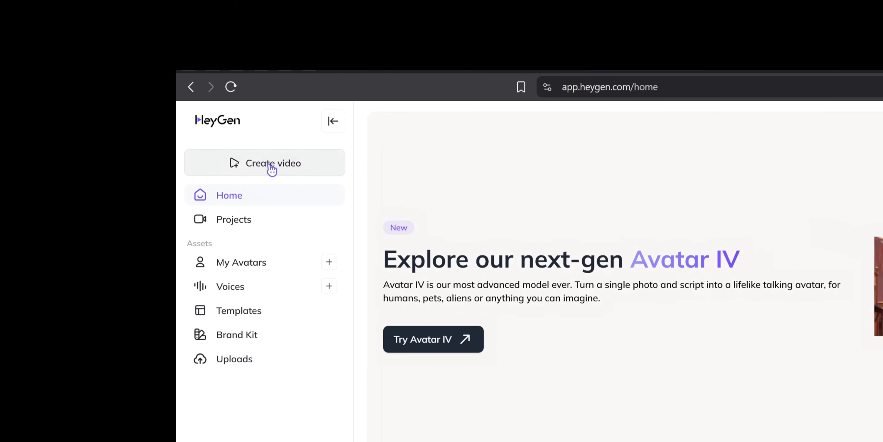
Start a blank video and give its scene your custom avatar's 'video 3 eng.mp4' office look
left_click(127, 91)
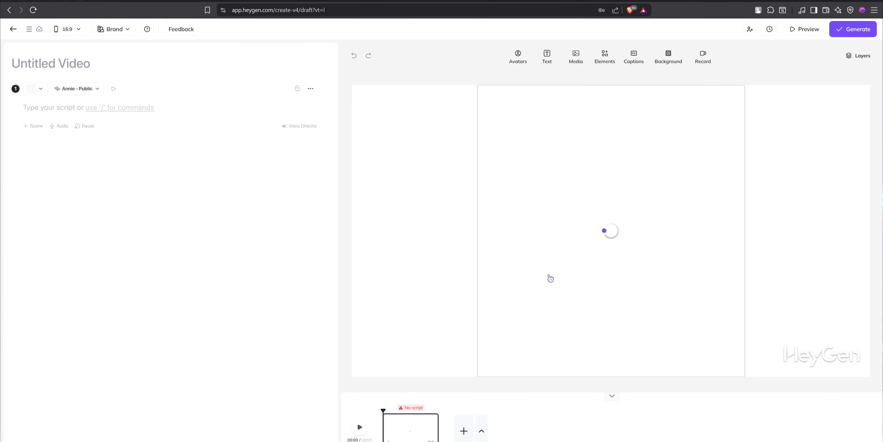
scroll(547, 333, "down", 5)
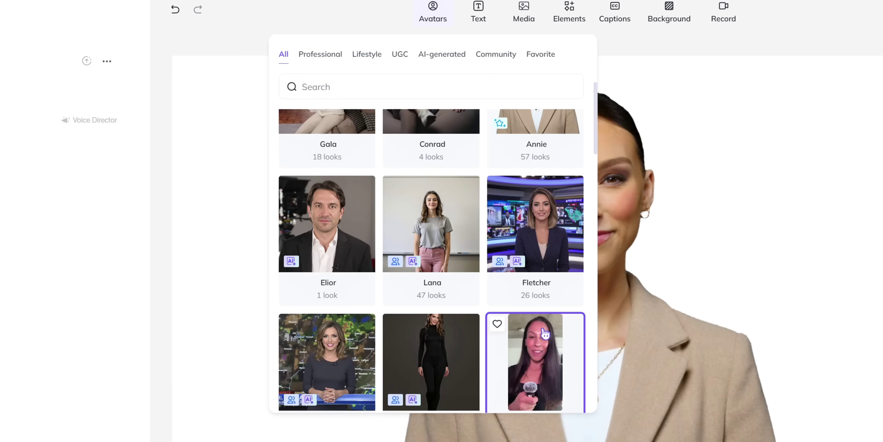
scroll(542, 331, "down", 8)
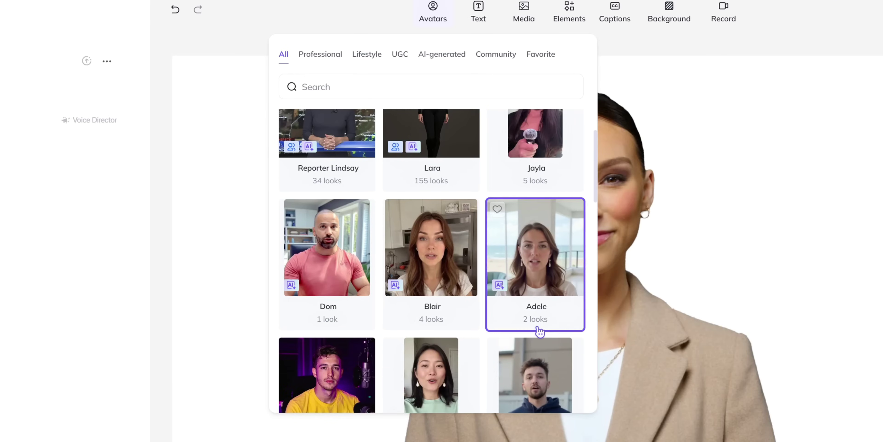
scroll(536, 325, "up", 8)
left_click(343, 233)
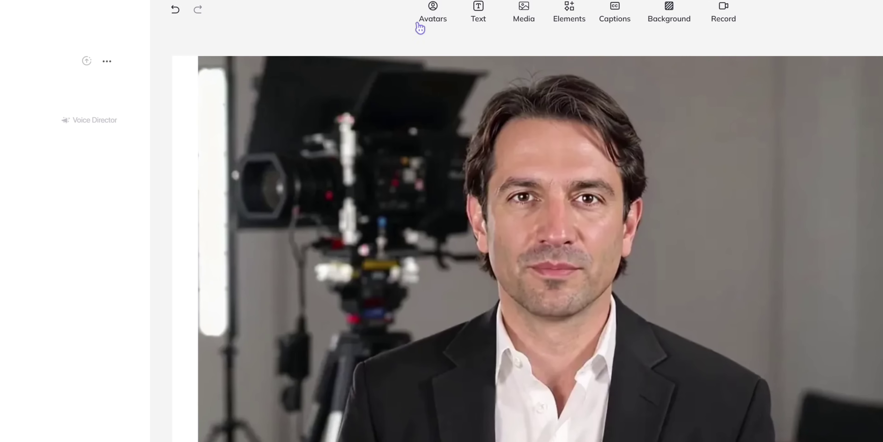
left_click(433, 12)
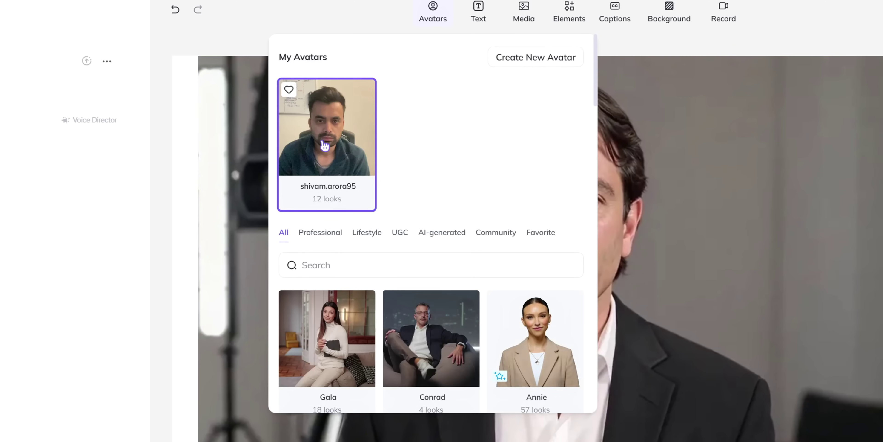
left_click(325, 146)
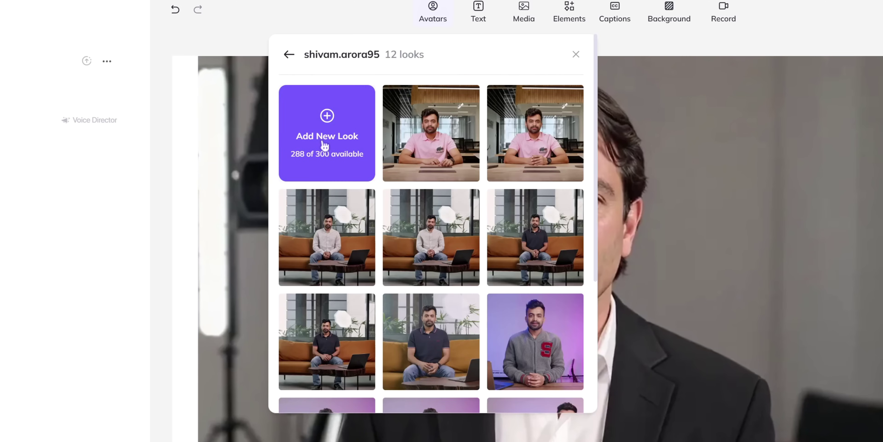
left_click(536, 157)
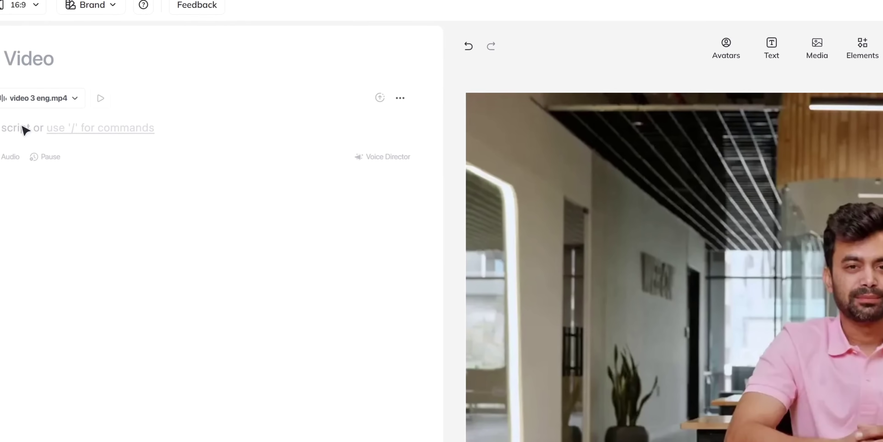
Paste the prepared bulk-uploading dummy documents paragraph into scene 1's script
type("There are times when we have to replicate scenario to bulk upload dummy documents in large numbers for replicating 5000 items limit or testing performance of dec/test/uat enviorments. This script would help us create 'n' number of dummy documents specified as maxCount in script. Script will also provide option to create dummy folder first for each file and then upload file inside that folder. Script will use the specified file and add counter inside file name to provide uniqueness of file.")
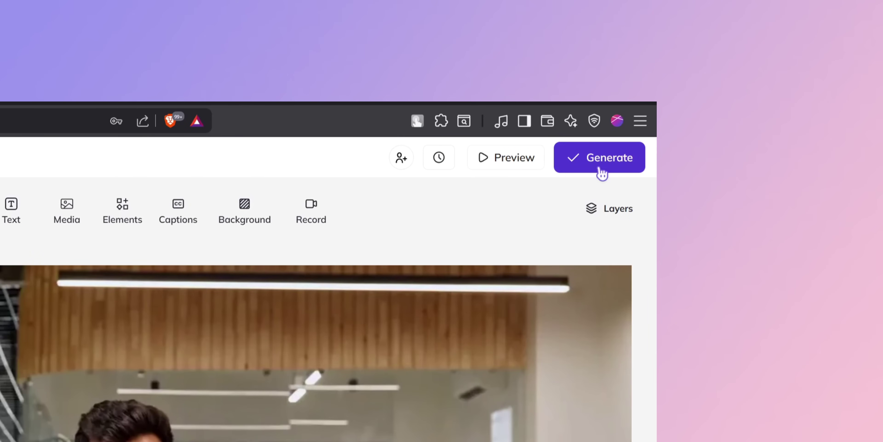
Use Generate at the top right to render the finished avatar video
left_click(860, 11)
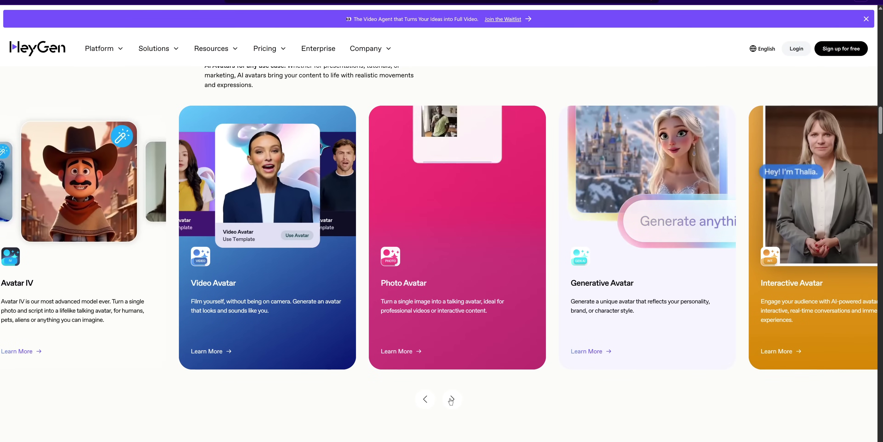
Advance the avatar-type carousel twice so the Stock Avatar card appears
left_click(452, 399)
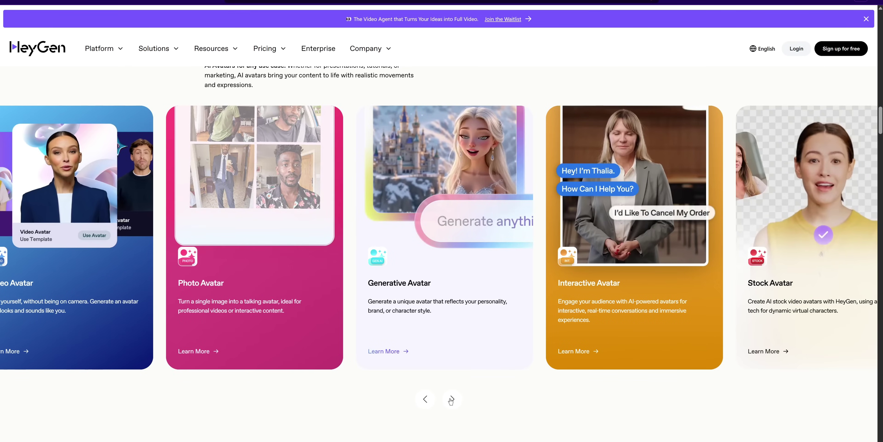
left_click(451, 399)
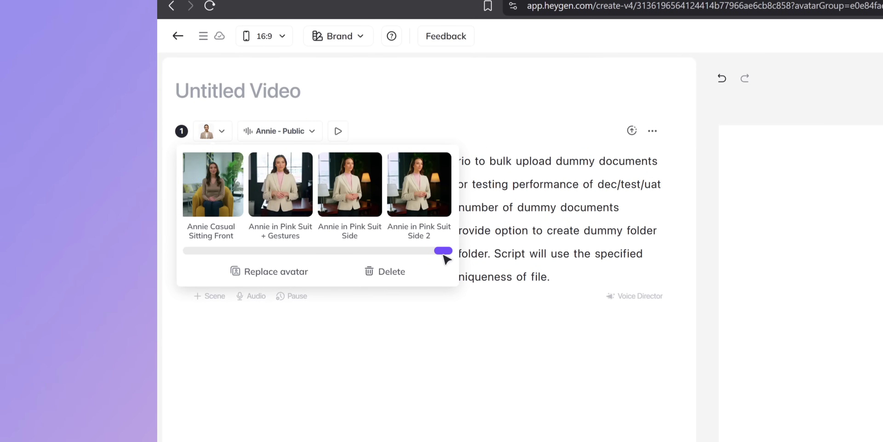
Dress the avatar in the Annie in Pink Suit look and add a gesture on '5000'
left_click(276, 200)
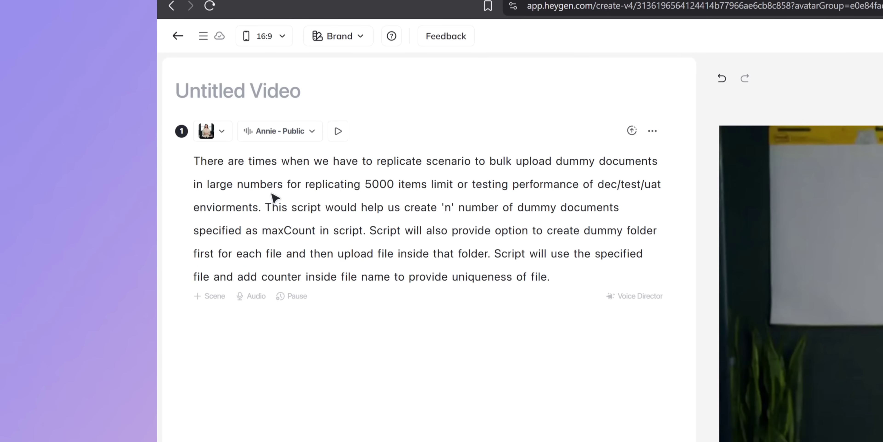
double_click(378, 184)
left_click(492, 164)
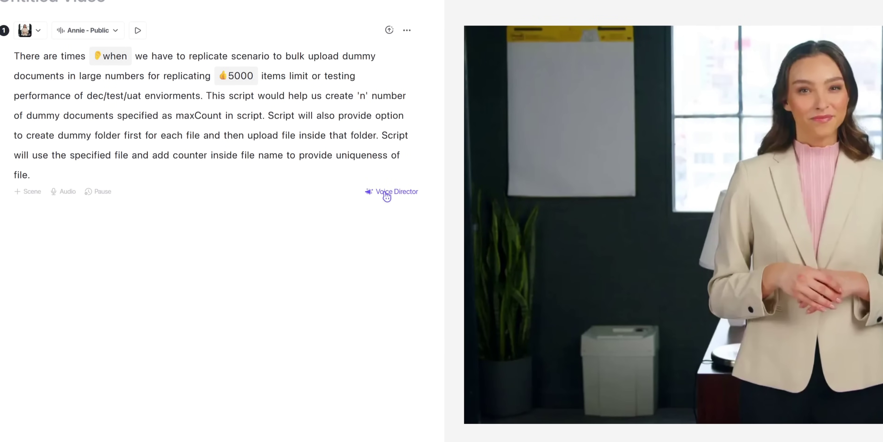
Explore Voice Director's Voice Mirroring audio-file option, then close it without adding audio
left_click(331, 189)
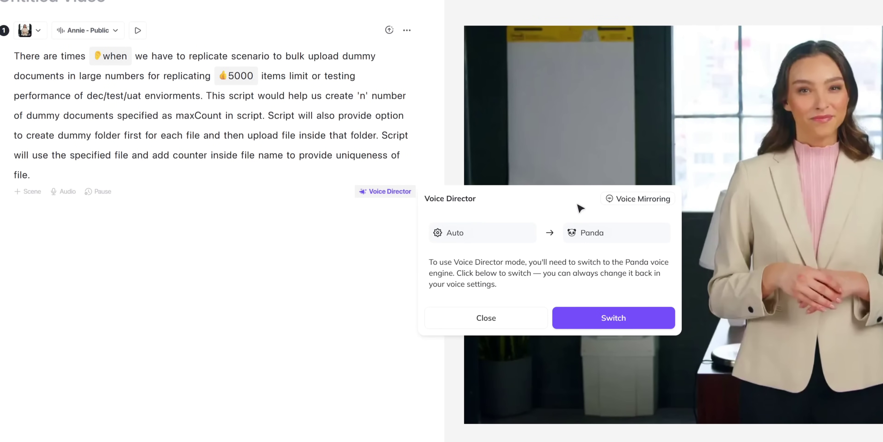
left_click(654, 204)
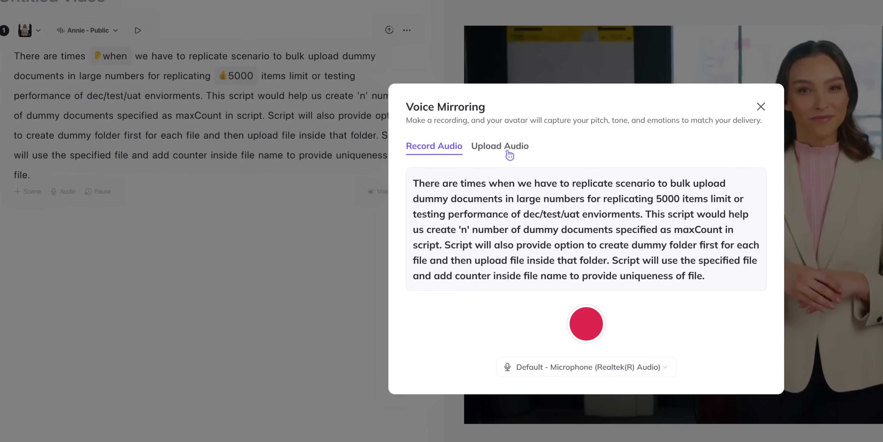
left_click(509, 156)
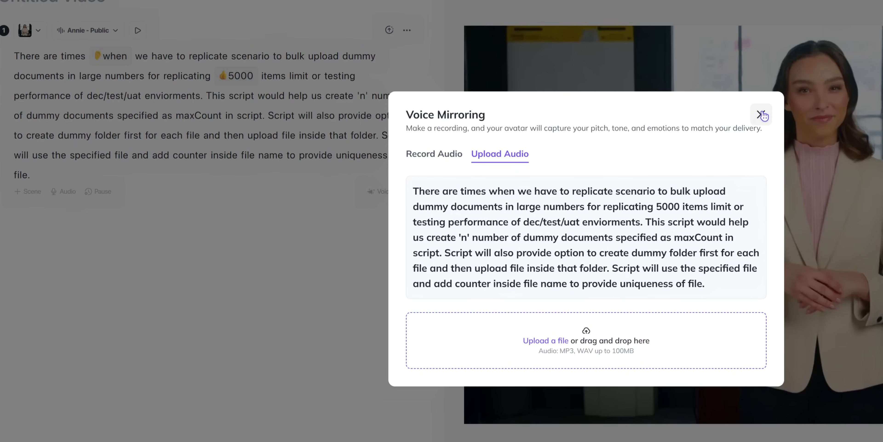
left_click(761, 115)
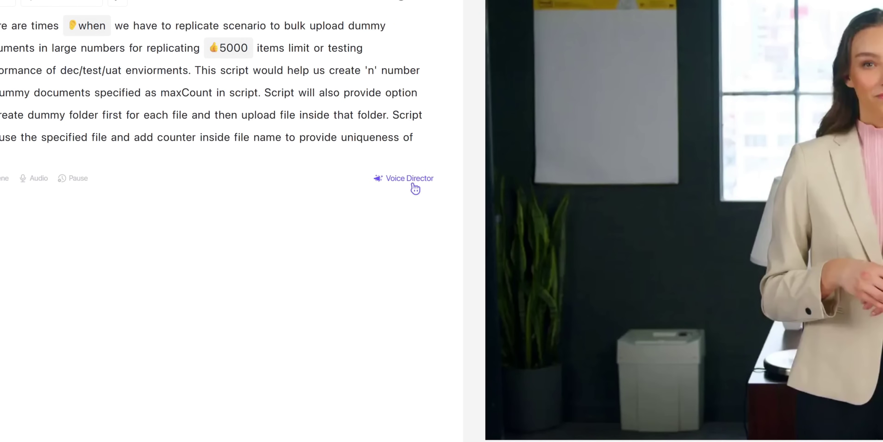
In Voice Director, try Excited, Casual, Calm, Cool, Angry and Sarcastic, ending on Laughing
left_click(414, 184)
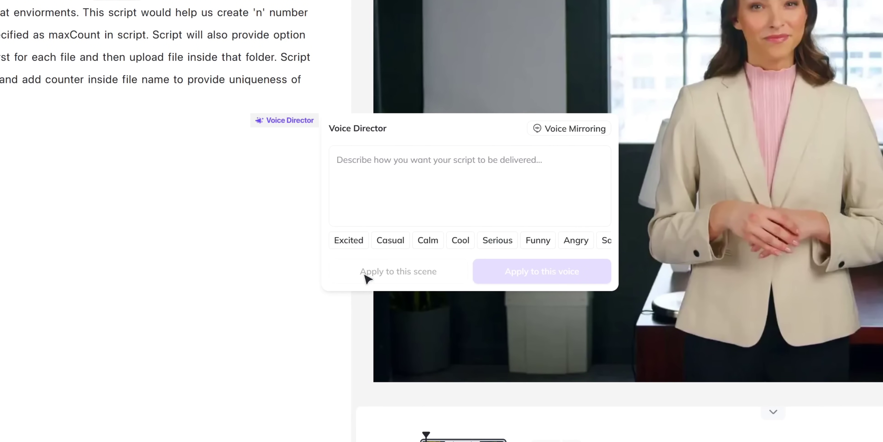
left_click(337, 246)
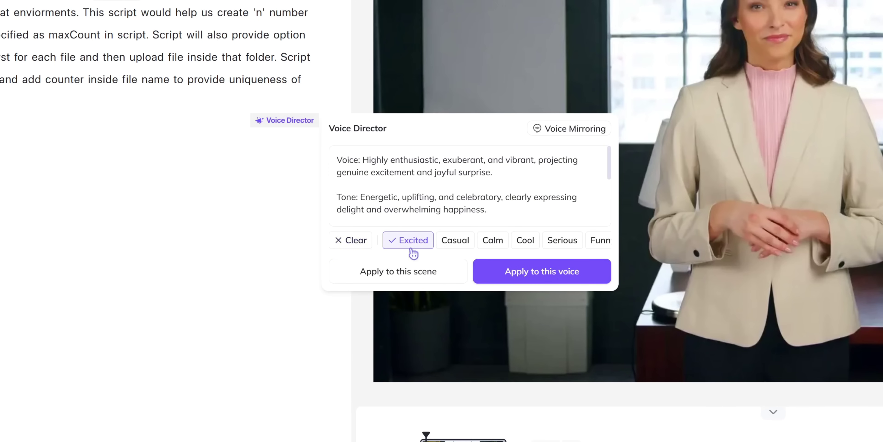
left_click(465, 246)
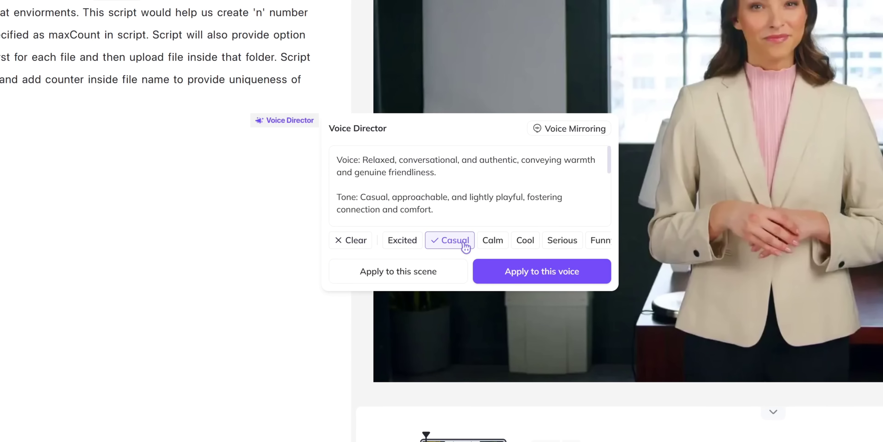
left_click(497, 244)
left_click(512, 247)
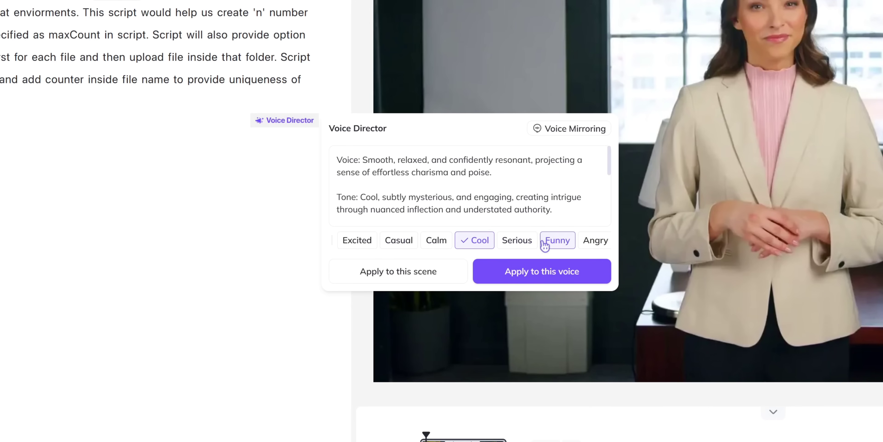
left_click(599, 244)
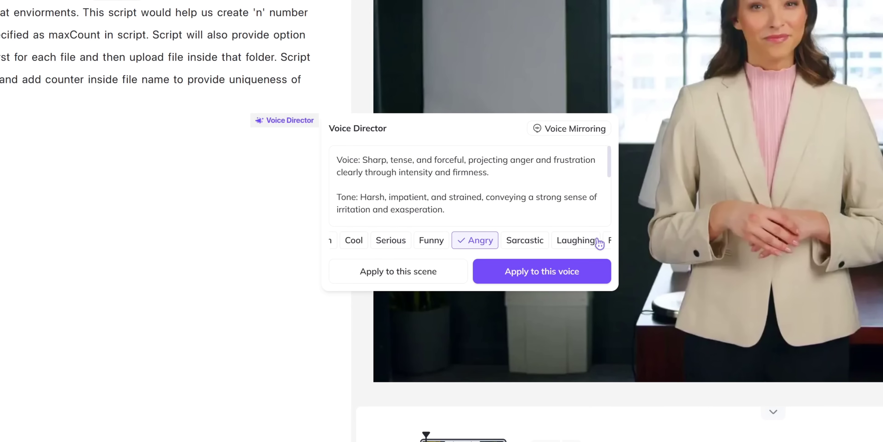
left_click(522, 243)
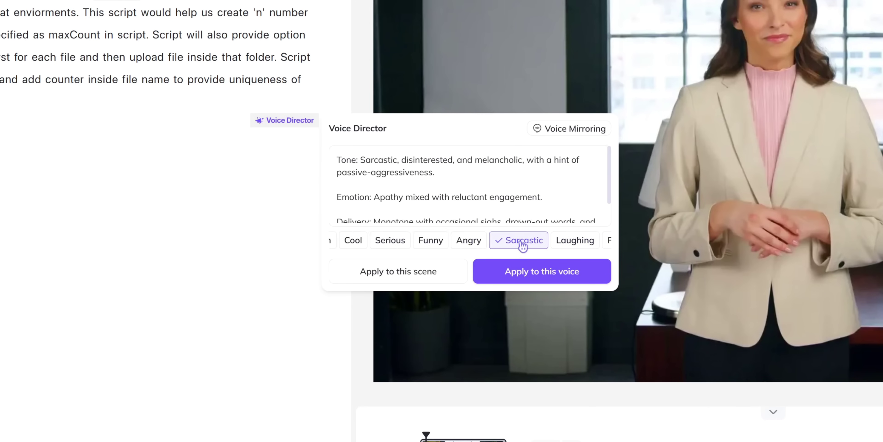
left_click(570, 245)
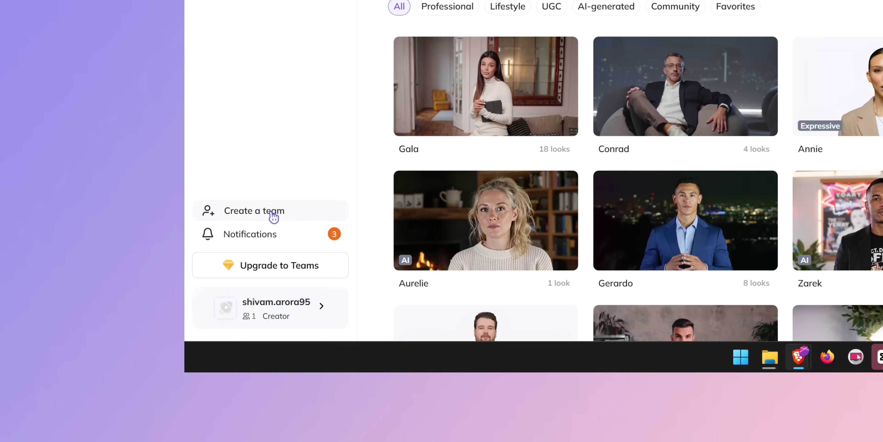
Open the Create a team invite dialog from the sidebar, then return to Home
left_click(48, 370)
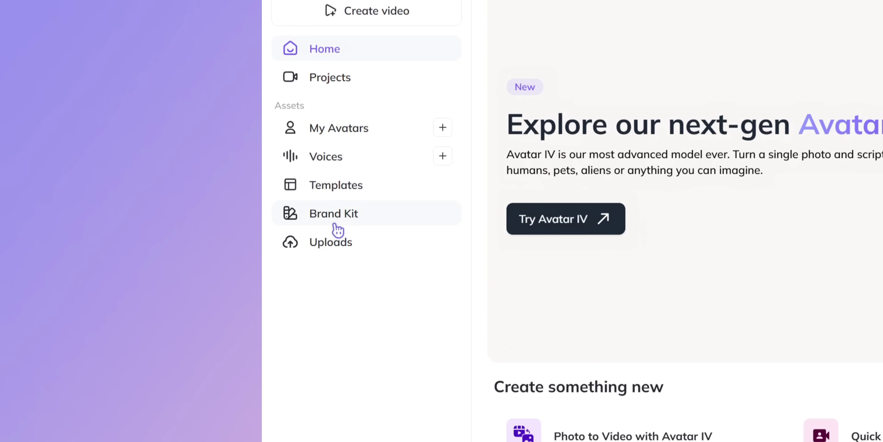
Look over the Brand Kit from the sidebar
left_click(335, 224)
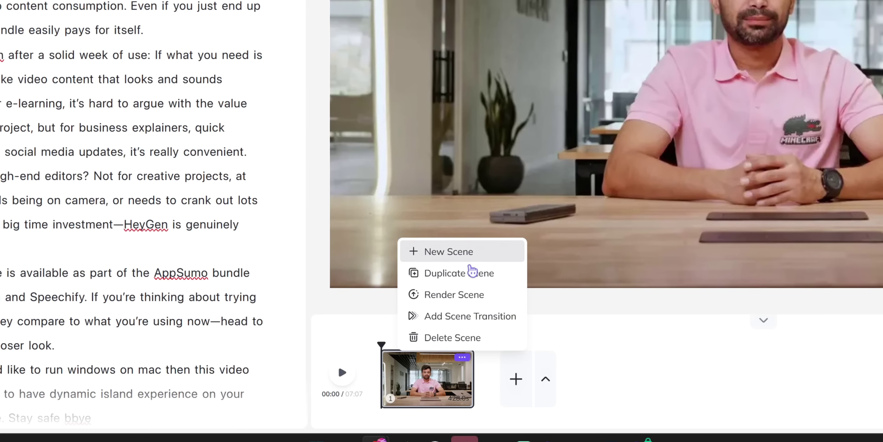
Insert a New Scene after scene 1 and join them with a 0.5-second Fade transition
left_click(452, 253)
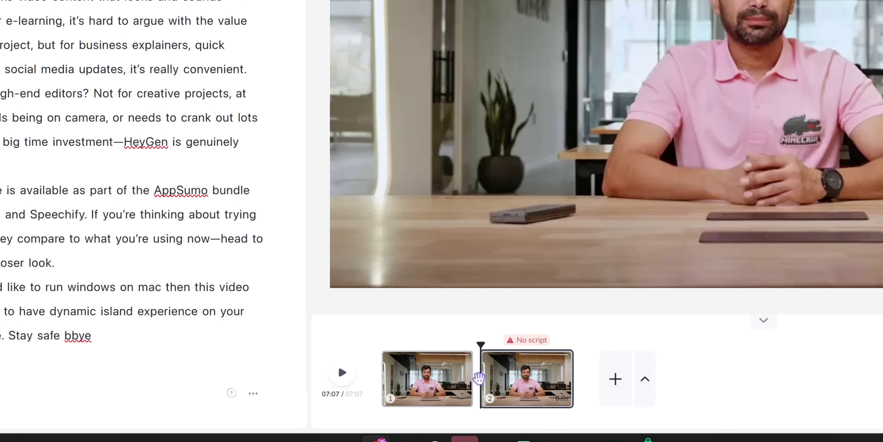
left_click(473, 383)
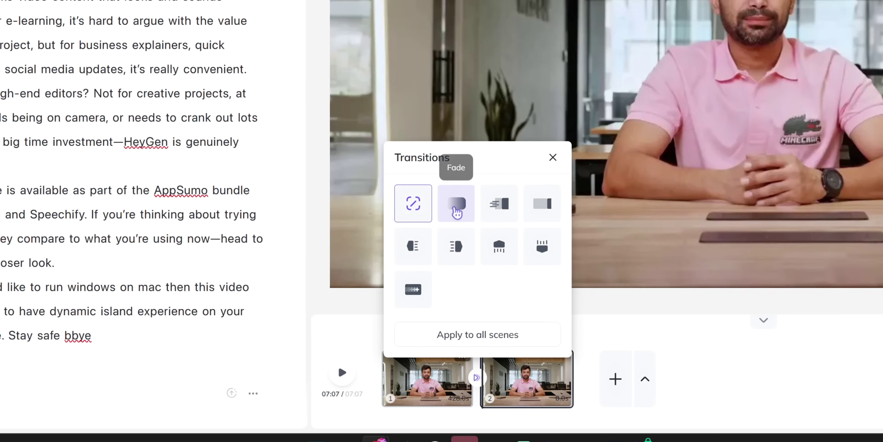
left_click(452, 204)
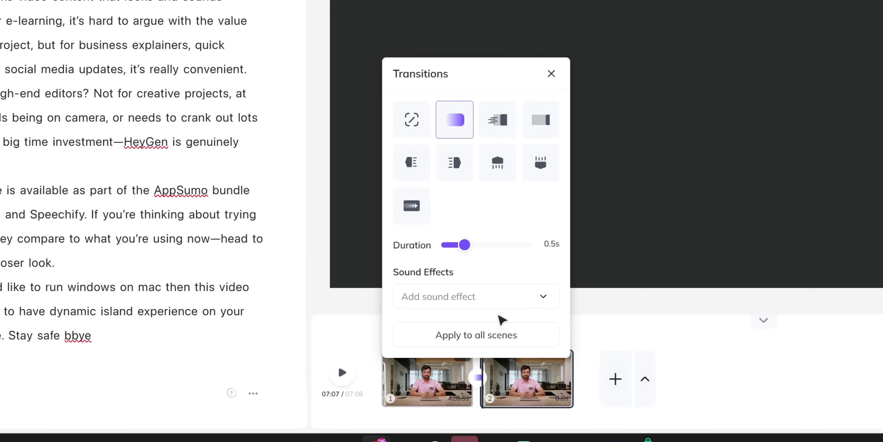
left_click(491, 338)
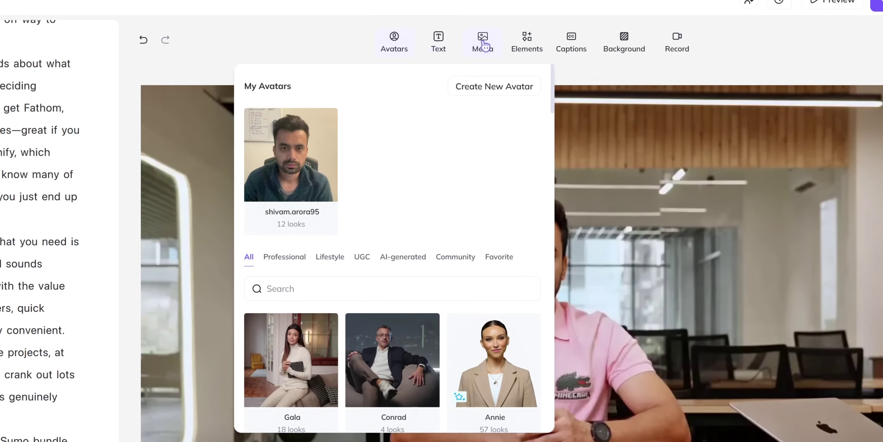
Add a trial circle shape from Elements, then delete it
left_click(485, 45)
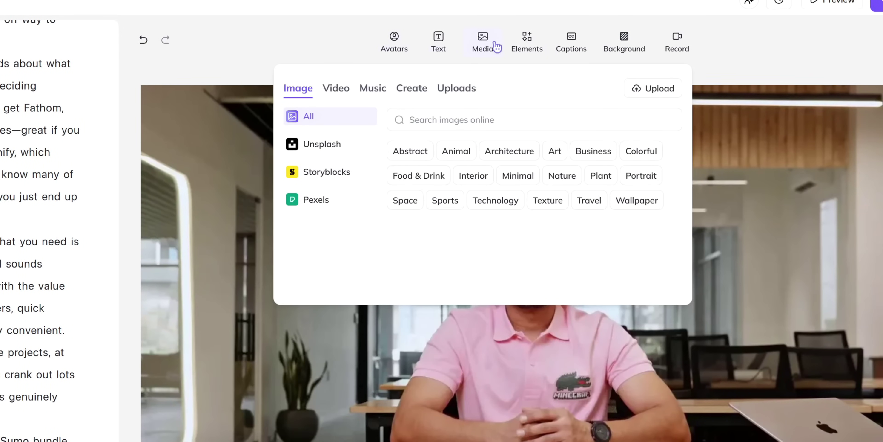
left_click(530, 45)
left_click(393, 141)
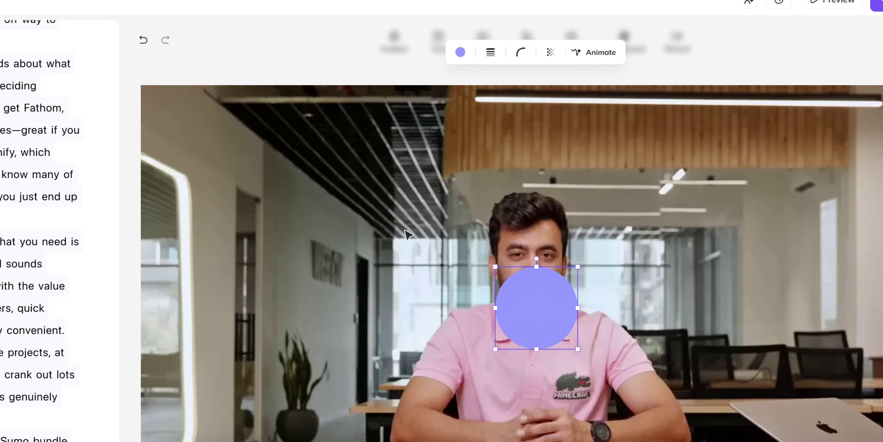
key("Delete")
Add a 'New Subtitle' text element with a Rise animation and view caption style presets
left_click(399, 39)
left_click(431, 44)
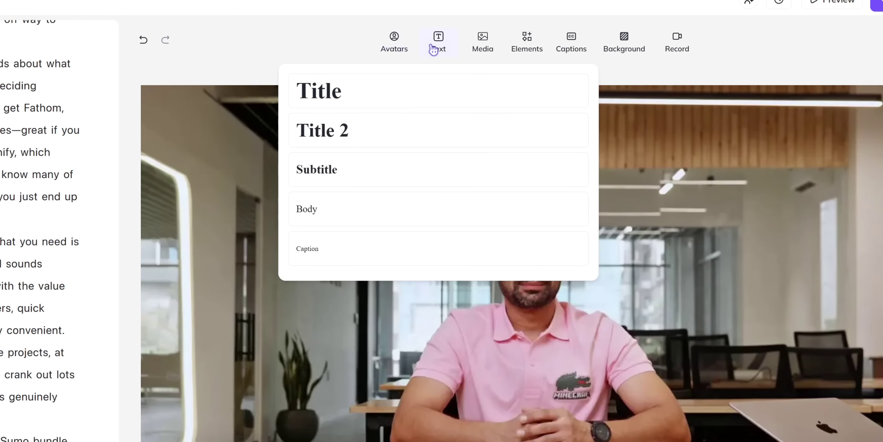
left_click(346, 172)
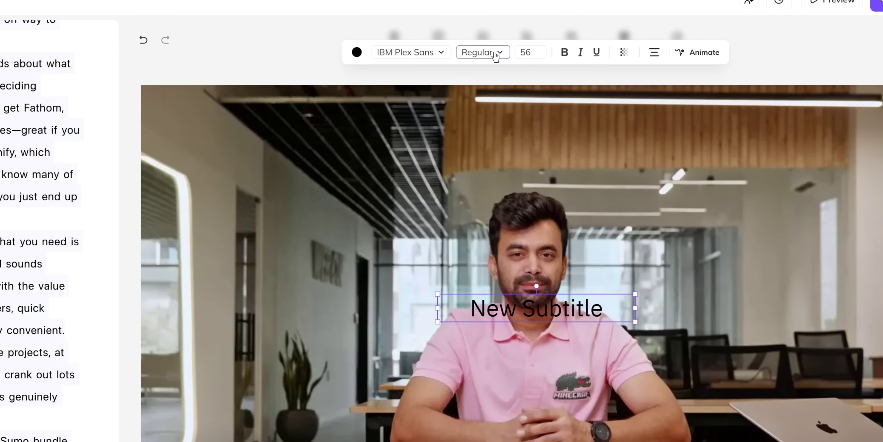
left_click(699, 52)
left_click(737, 147)
left_click(635, 67)
left_click(571, 42)
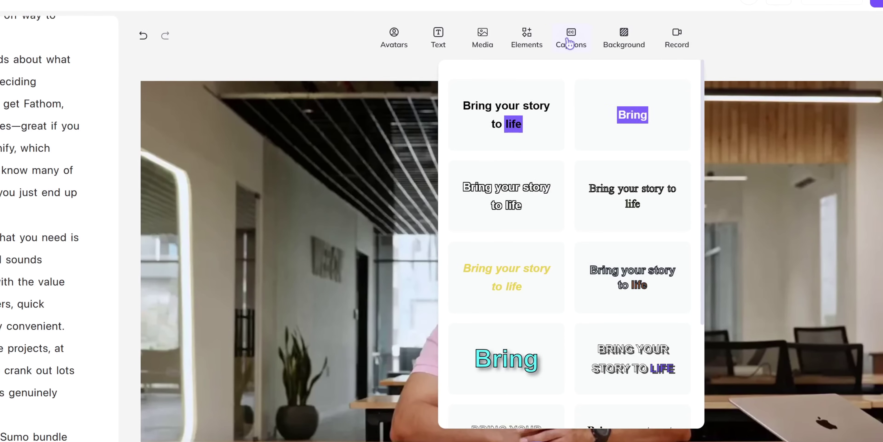